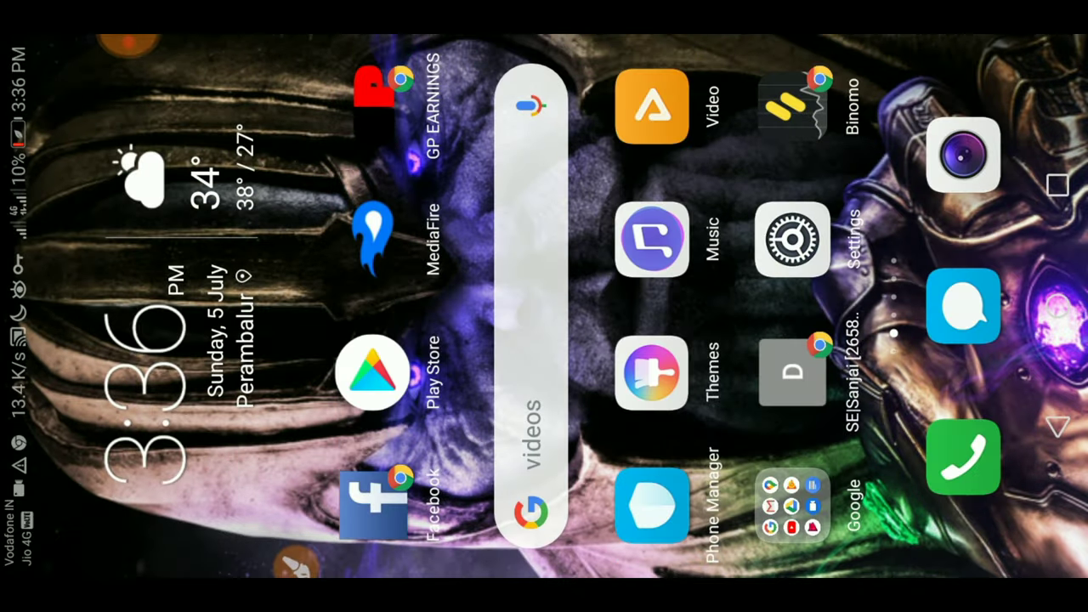
Start a Google search for 'Tiktok.com' using the suggested word Tiktok.
left_click(534, 255)
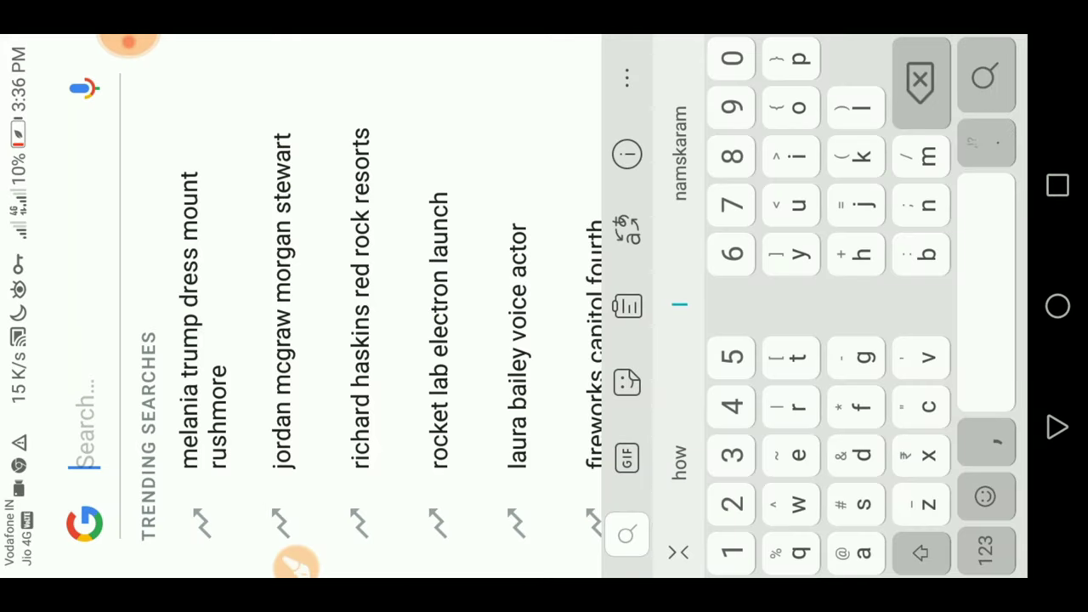
type("tik")
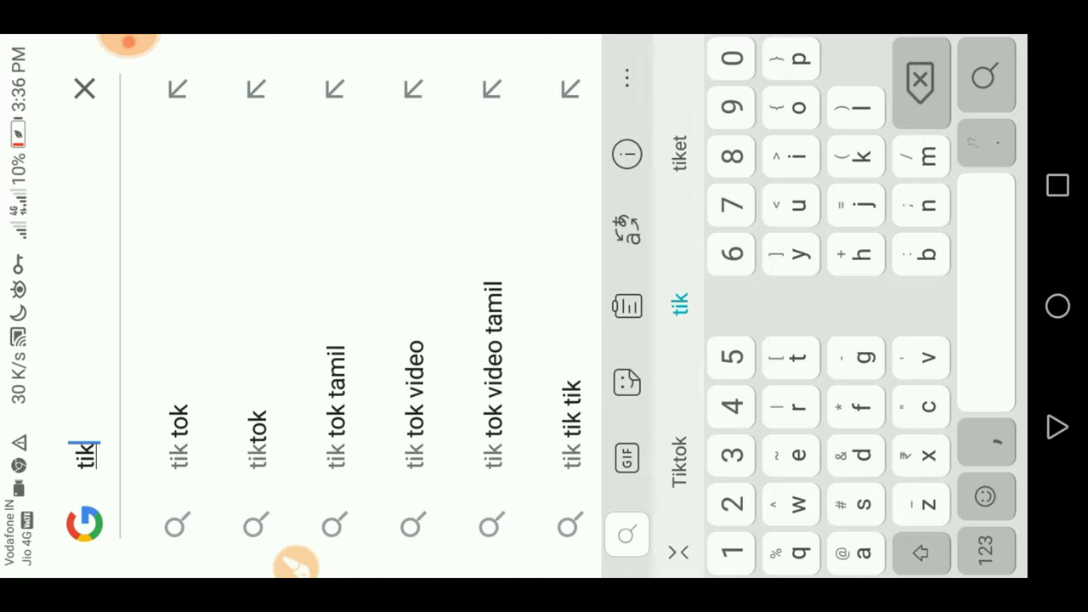
left_click(679, 463)
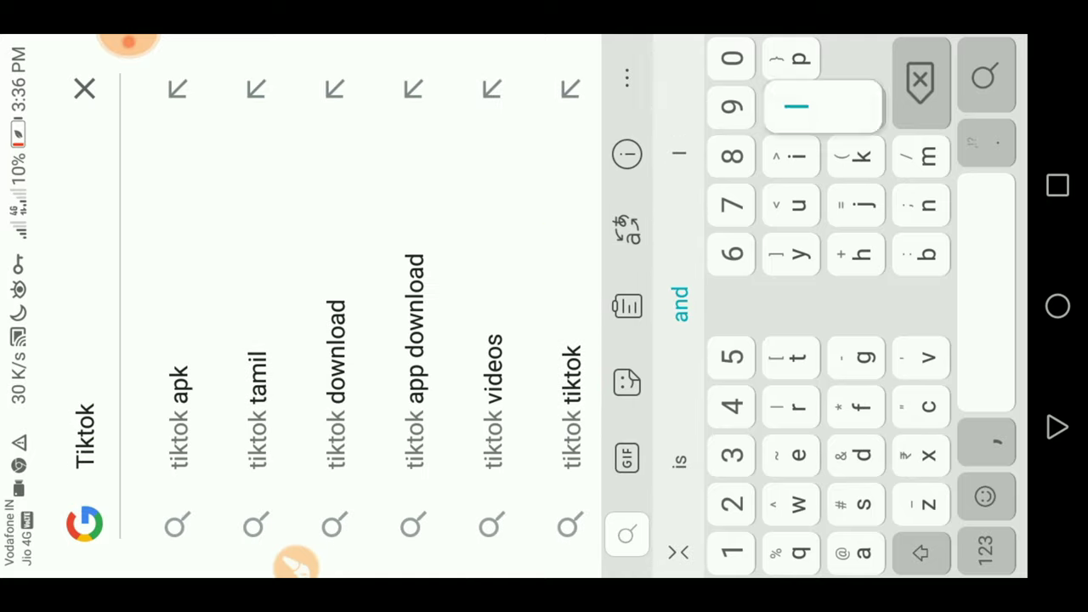
type("l")
key("BackSpace")
key("BackSpace")
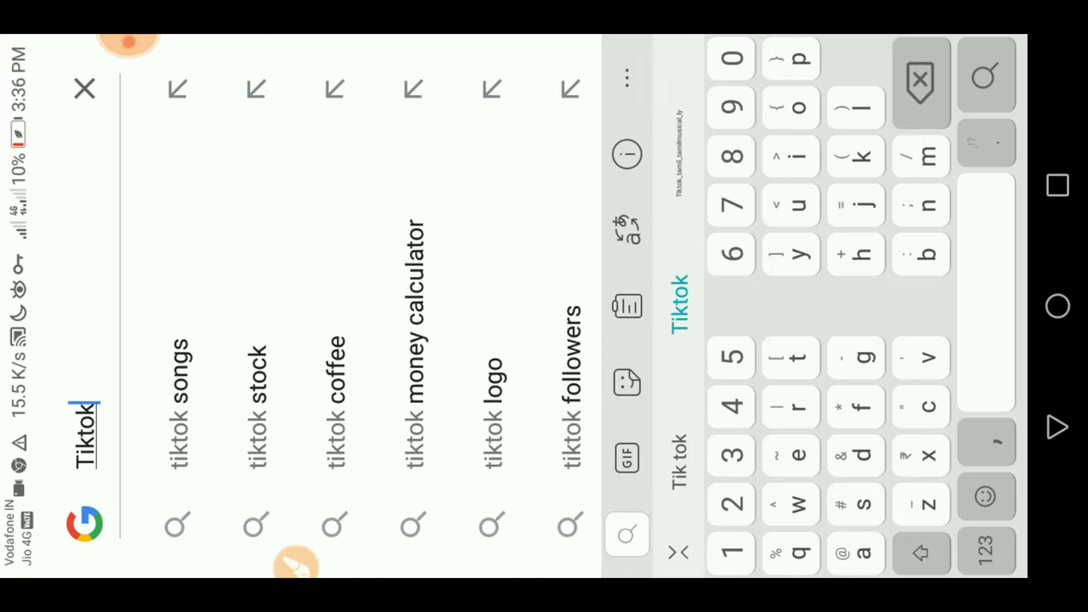
type(".co")
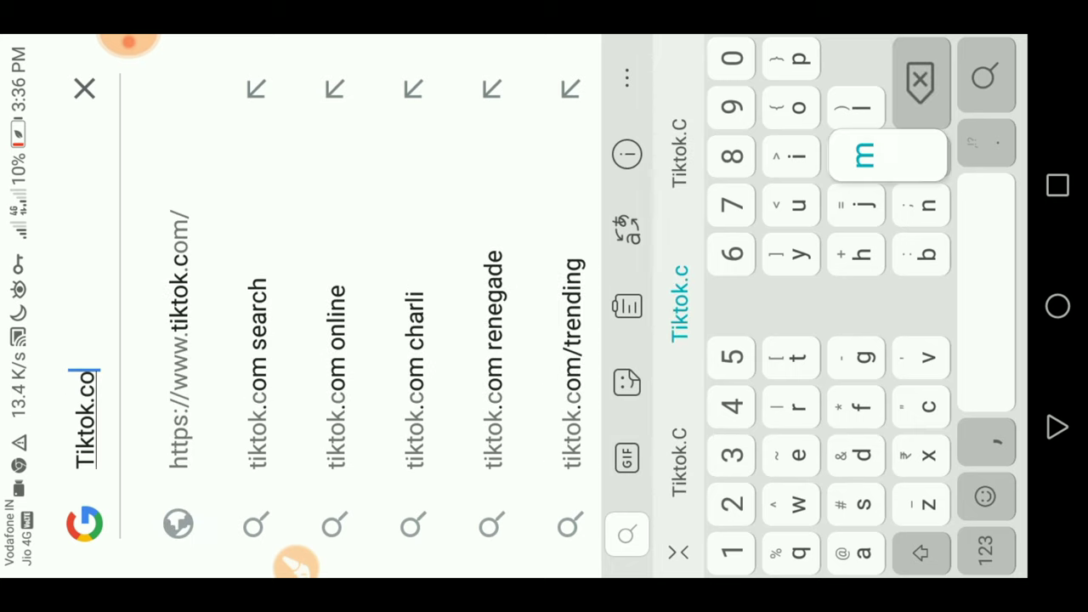
type("m")
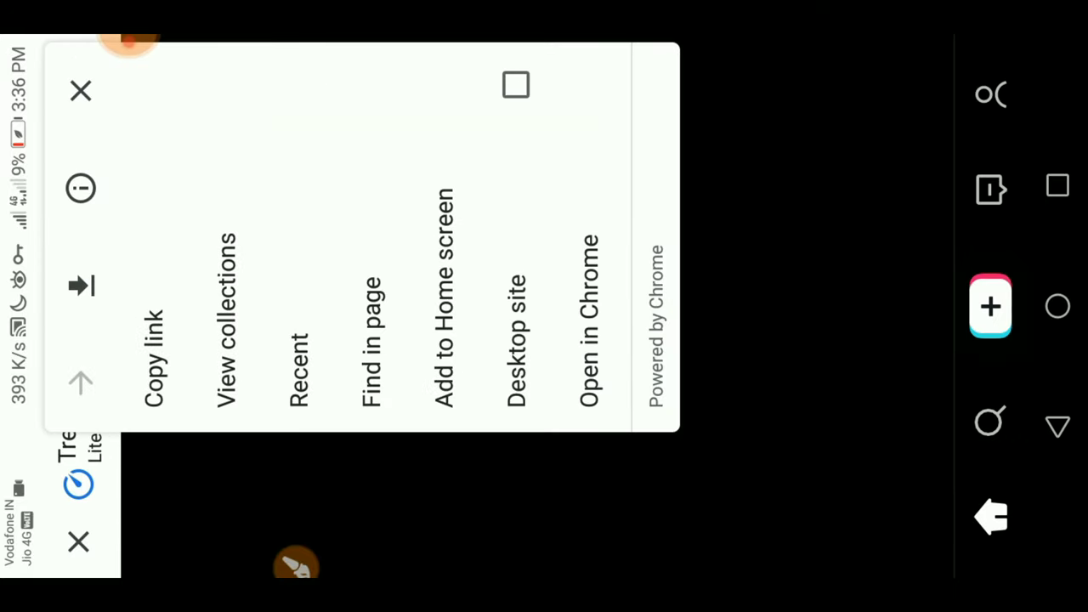
Add the page to the home screen, trimming the title down to TikTok.
left_click(443, 297)
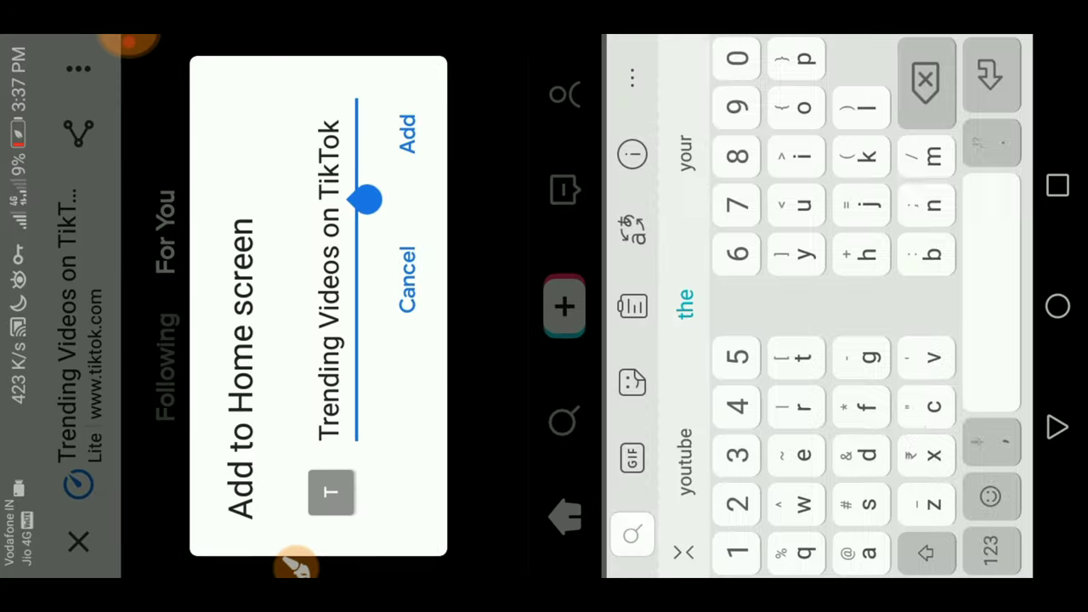
left_click(327, 208)
key("BackSpace")
key("BackSpace")
key("BackSpace")
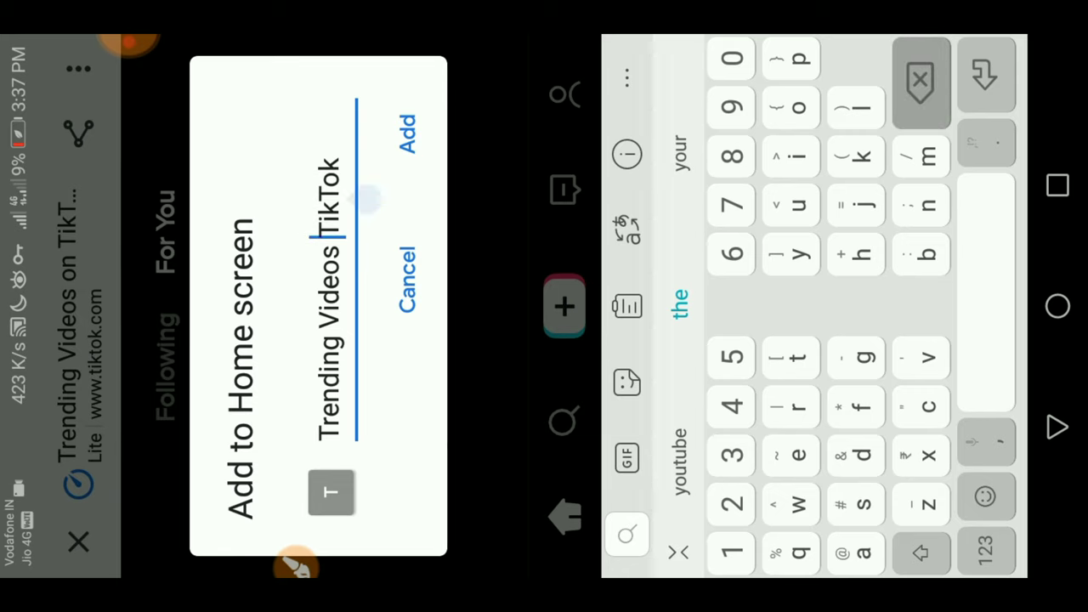
left_click(408, 134)
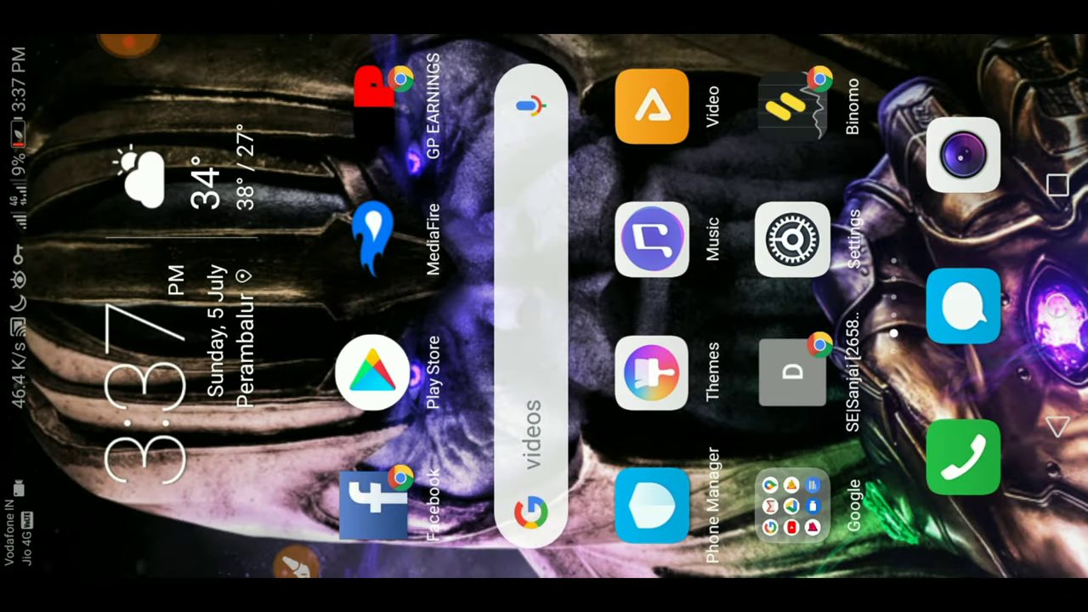
Launch the new TikTok shortcut from the last home-screen page.
left_click_drag(425, 170, 425, 468)
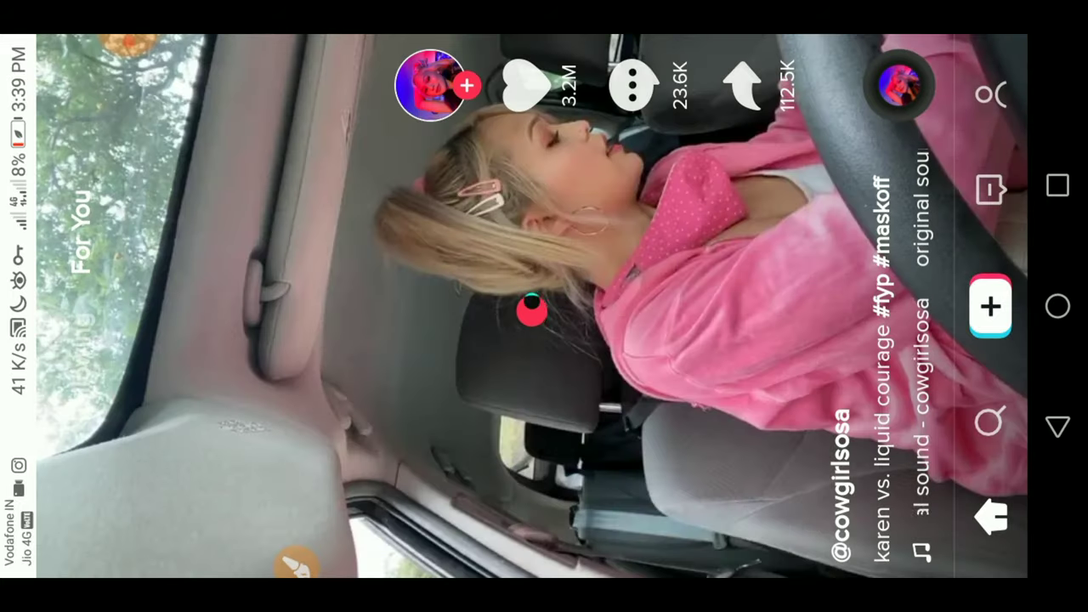
left_click(127, 49)
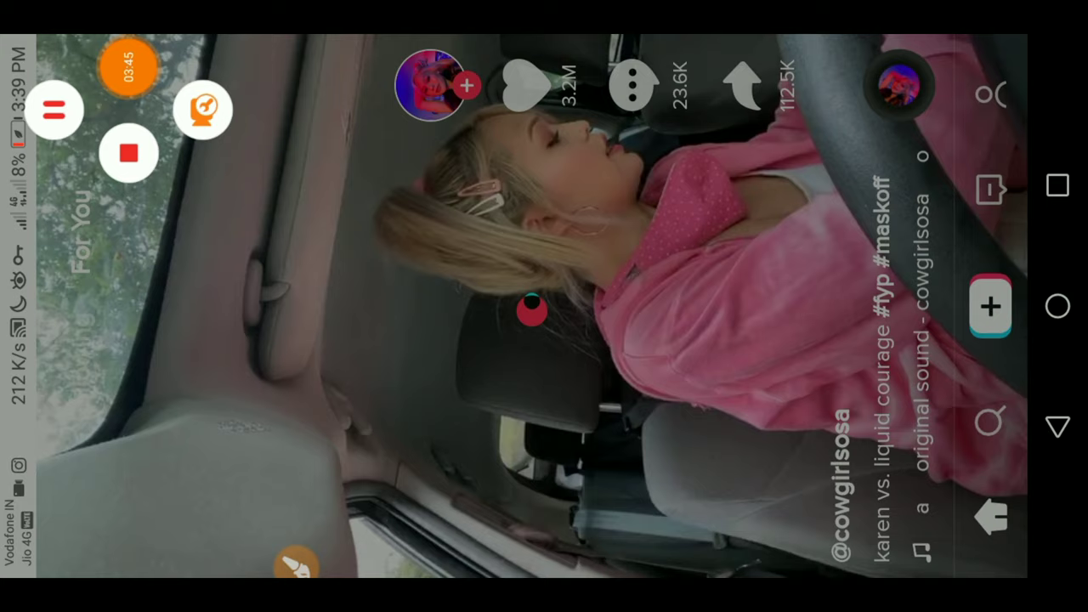
left_click(527, 306)
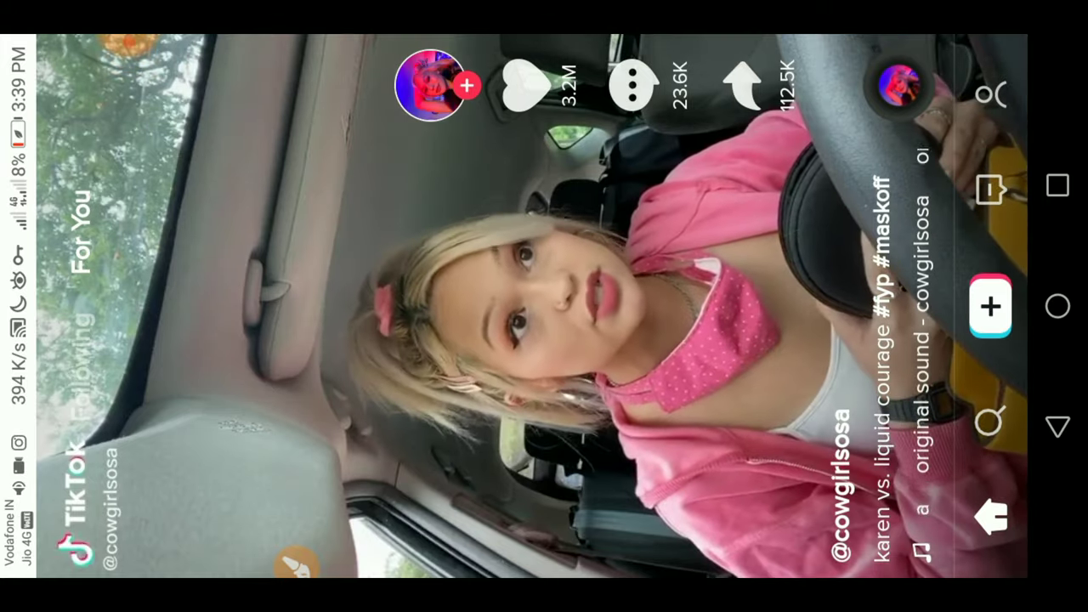
Swipe to the next For You videos, then return to the home screen.
left_click_drag(764, 306, 340, 306)
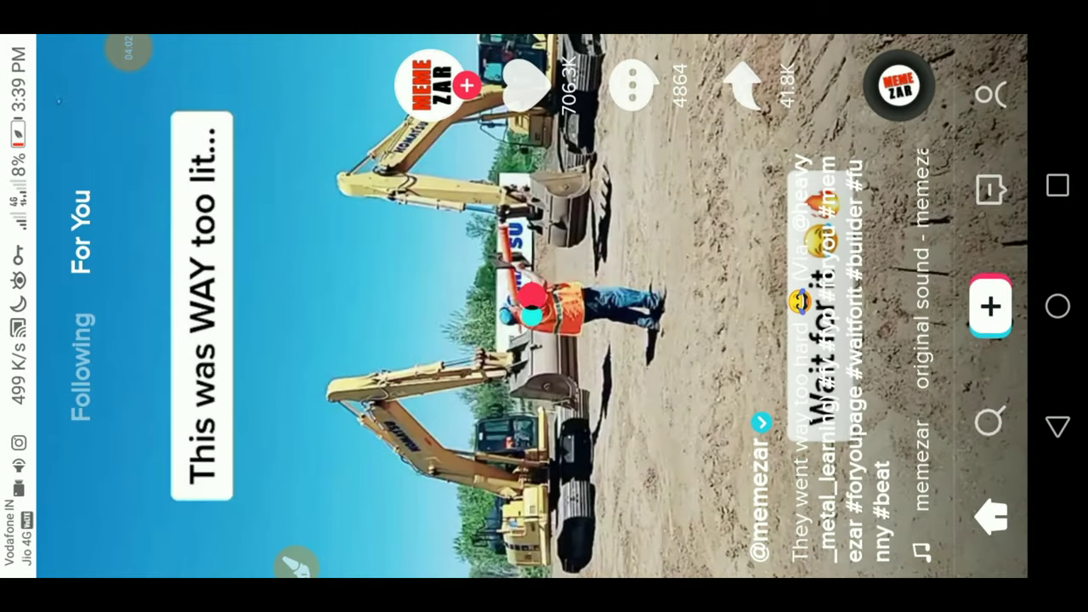
left_click(128, 51)
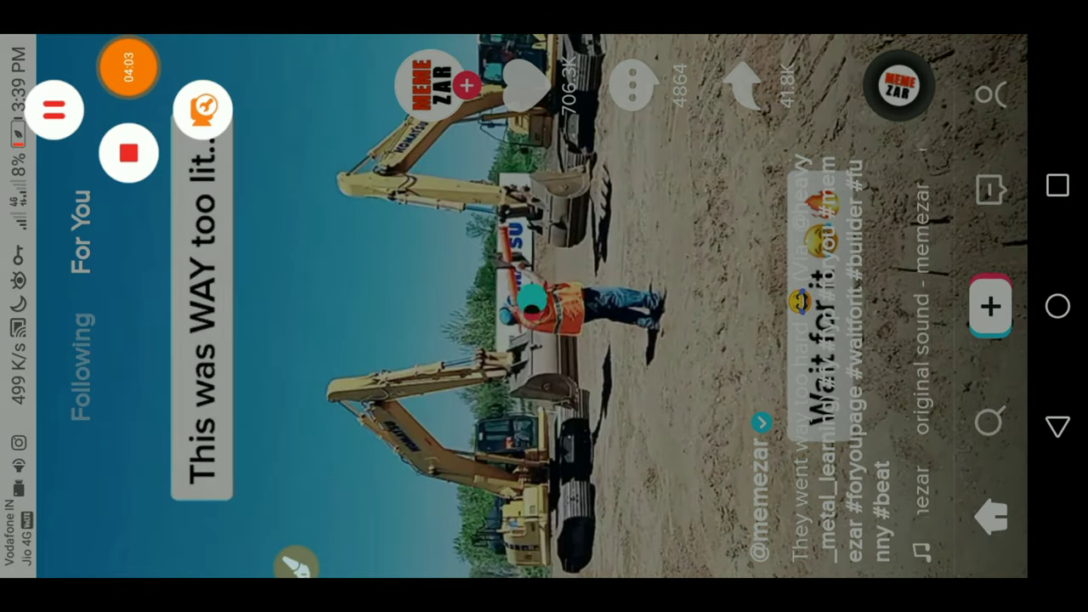
left_click(531, 299)
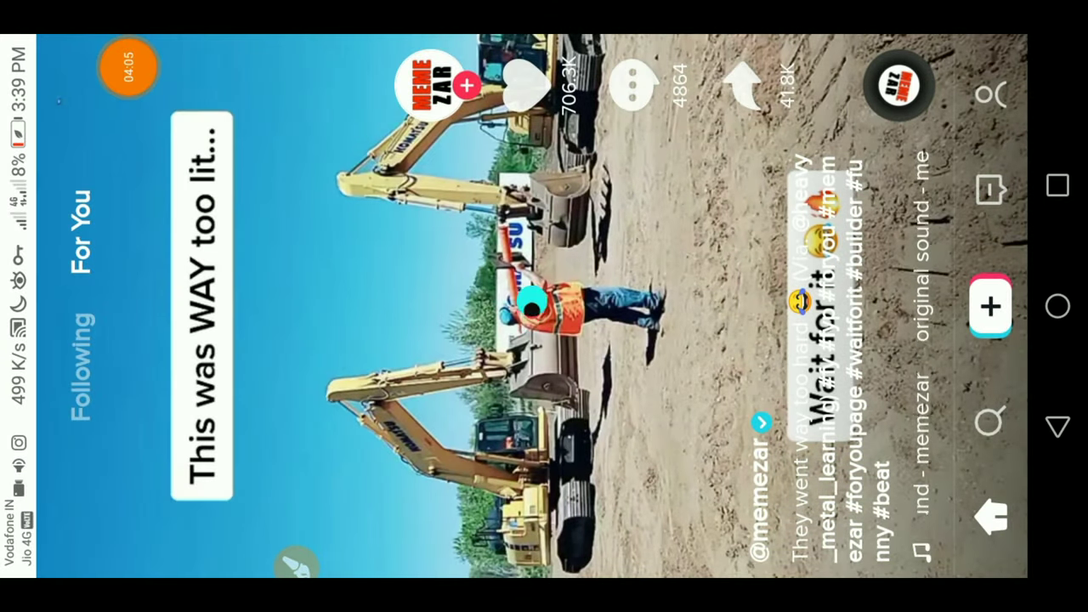
left_click(128, 68)
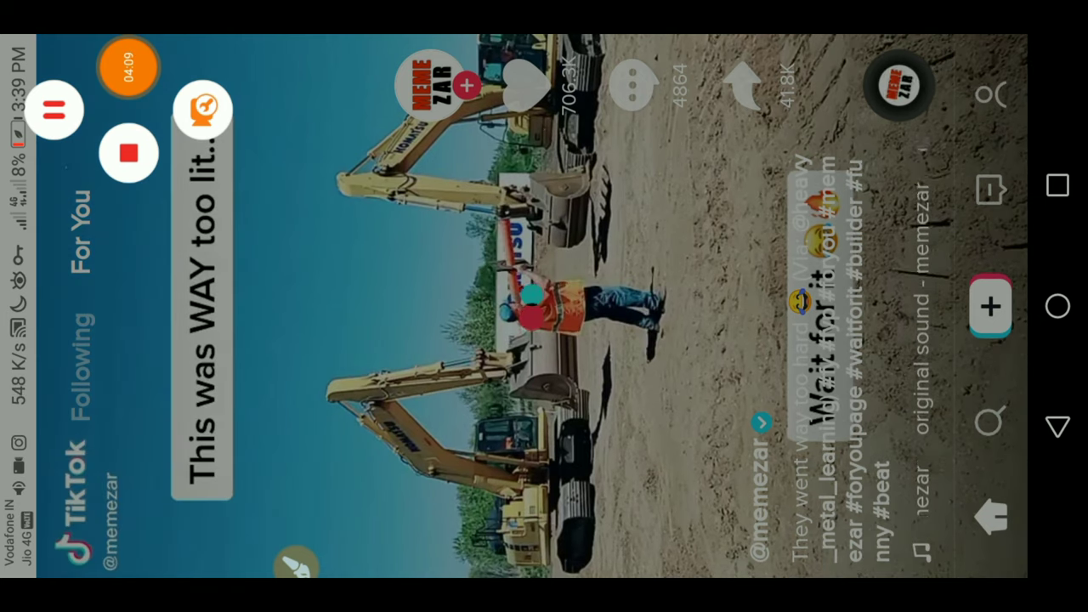
left_click(531, 300)
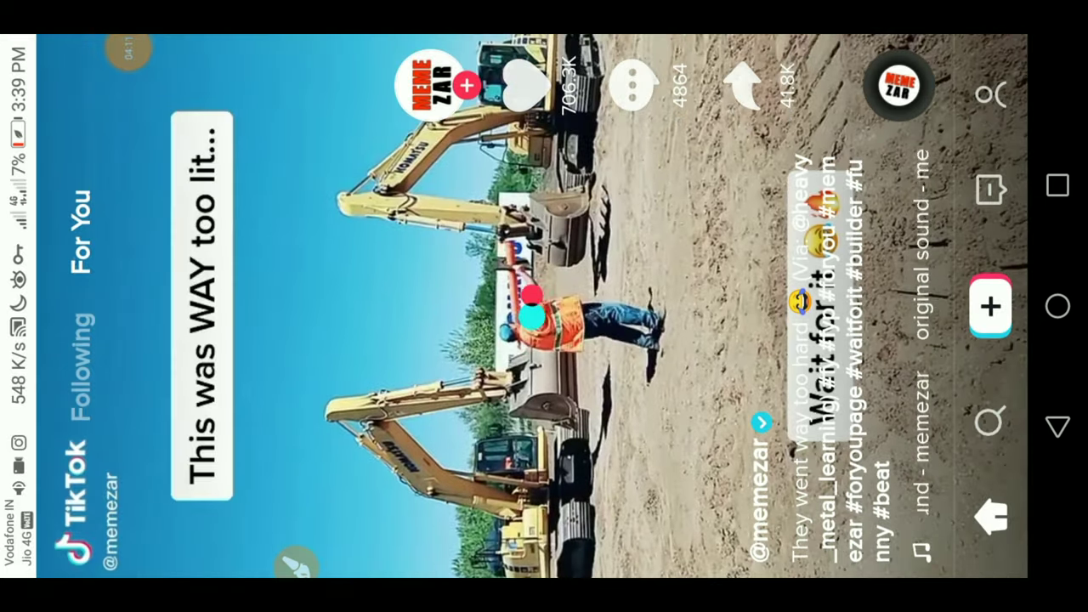
left_click(1057, 306)
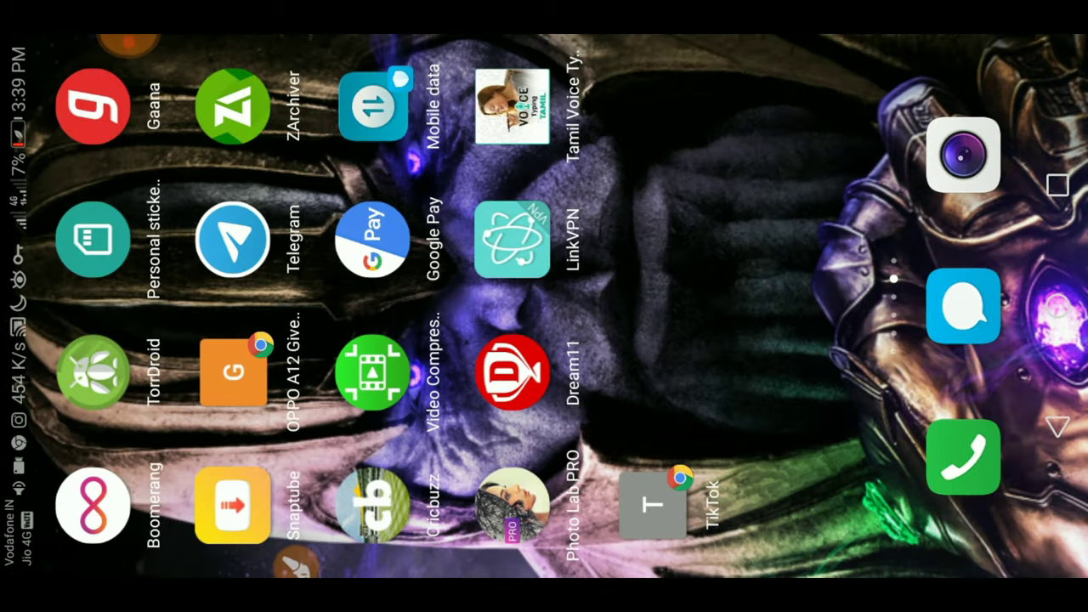
Relaunch TikTok from its shortcut, view the Profile sign-up prompt, then go home.
left_click(653, 506)
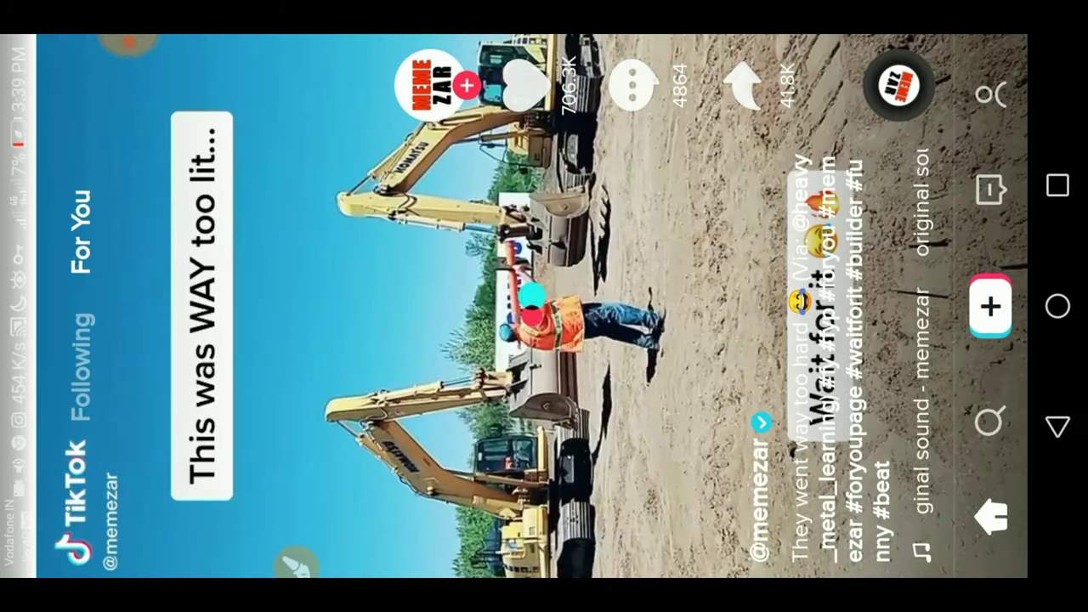
left_click(990, 95)
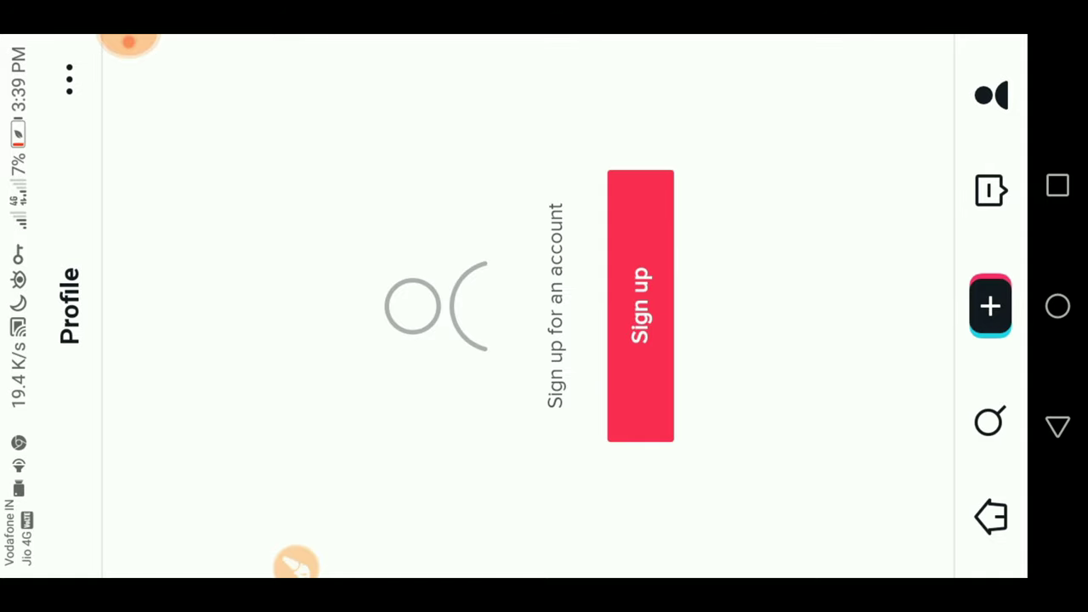
left_click(1057, 306)
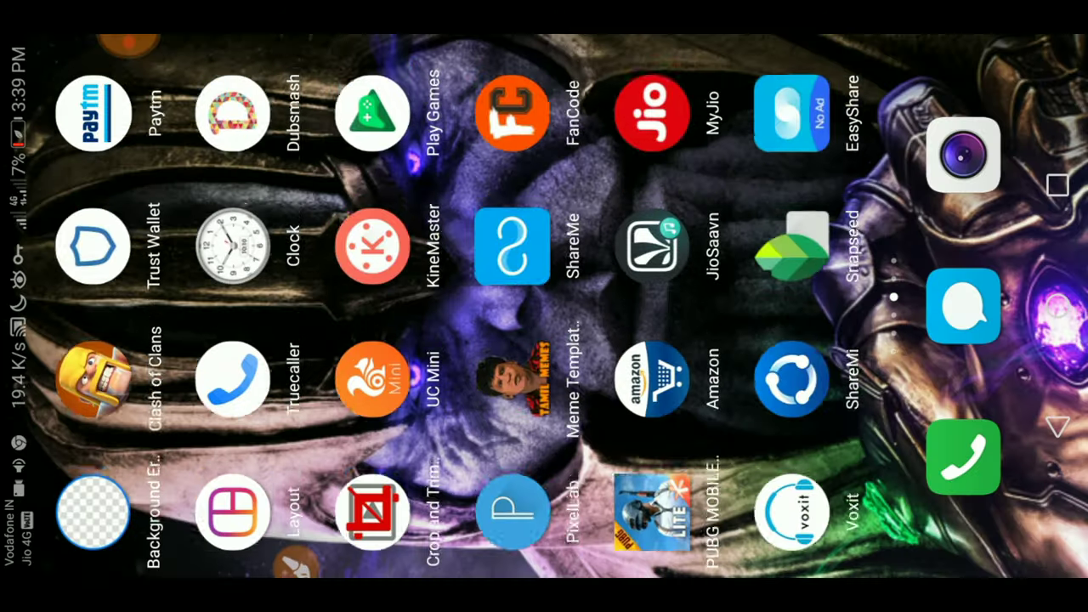
Page through the home screens to the page with Gaana, Telegram and TikTok.
left_click_drag(544, 170, 544, 468)
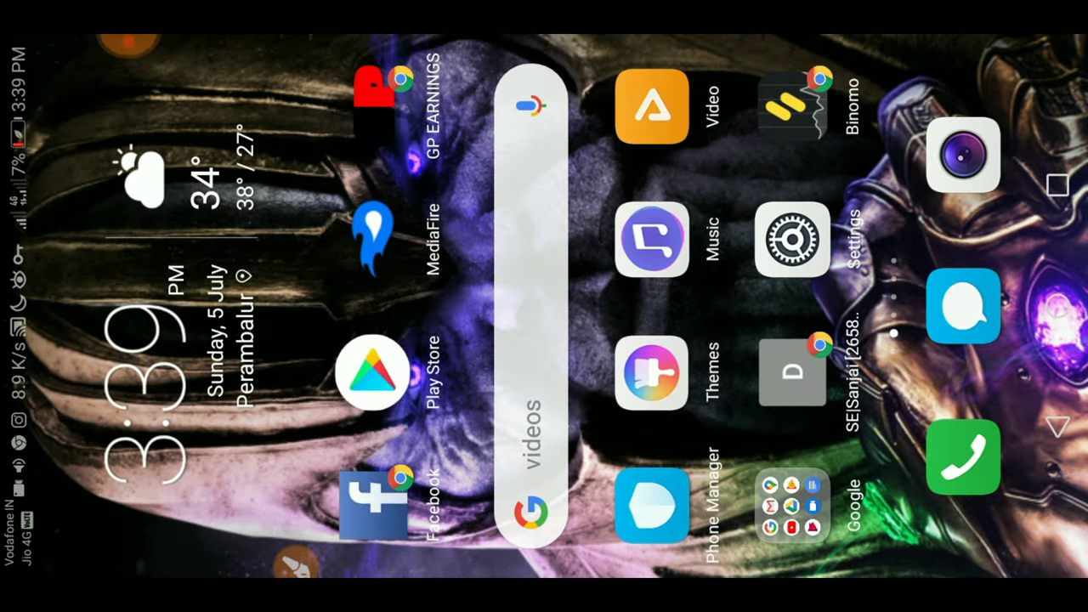
left_click_drag(544, 468, 544, 170)
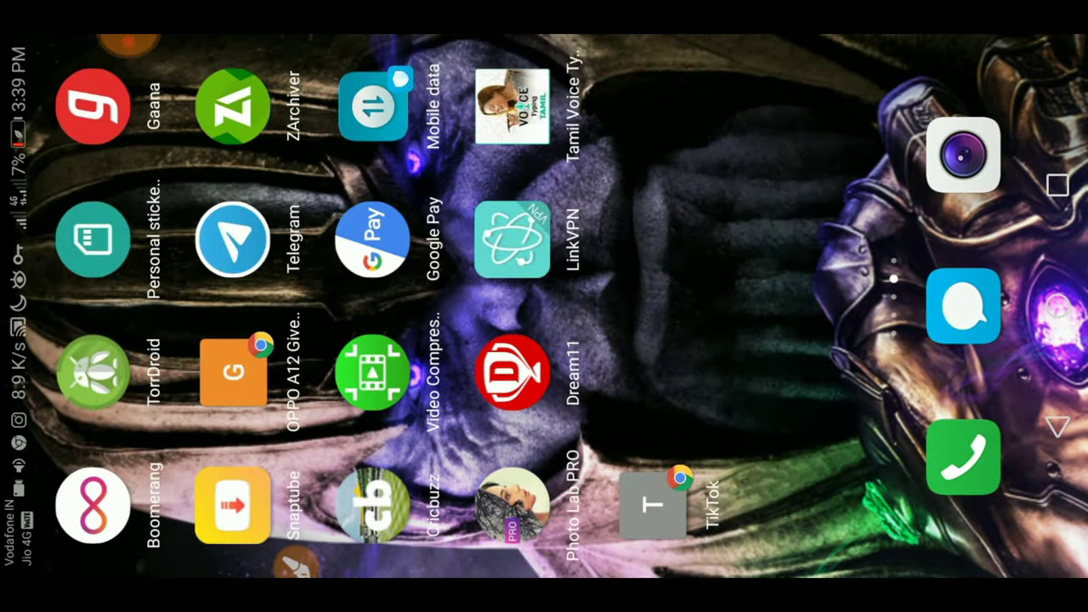
mouse_move(544, 467)
left_mouse_down()
mouse_move(544, 170)
mouse_move(544, 383)
left_mouse_up()
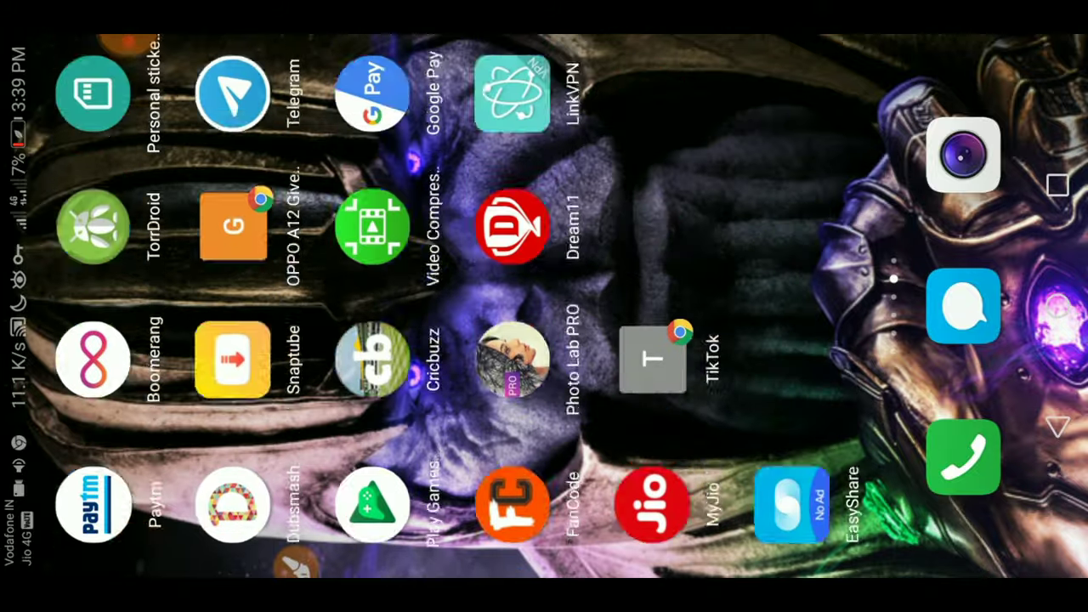
mouse_move(544, 467)
left_mouse_down()
mouse_move(544, 170)
mouse_move(544, 467)
left_mouse_up()
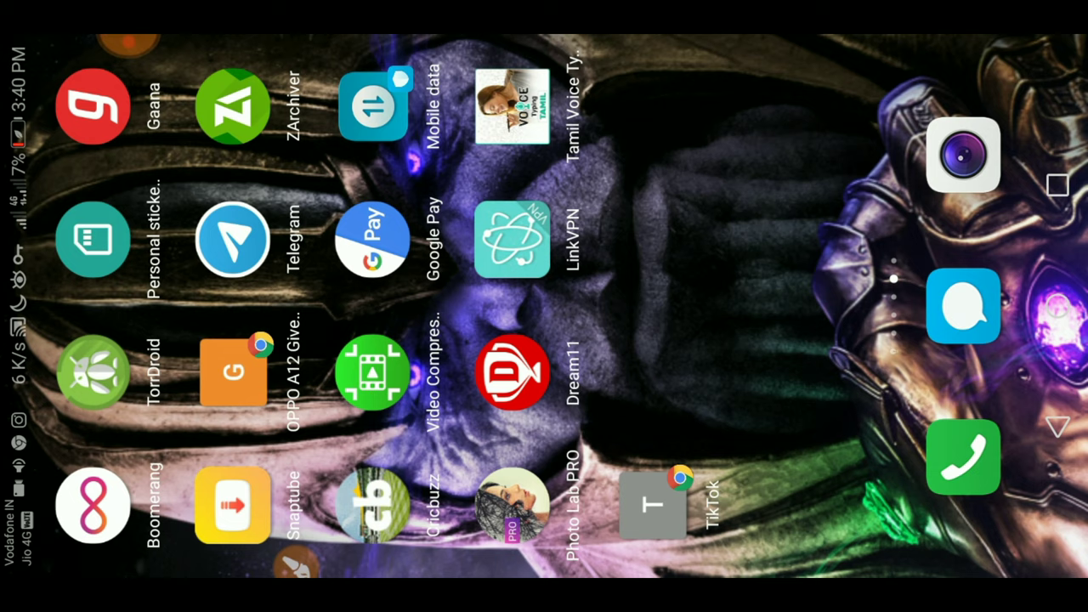